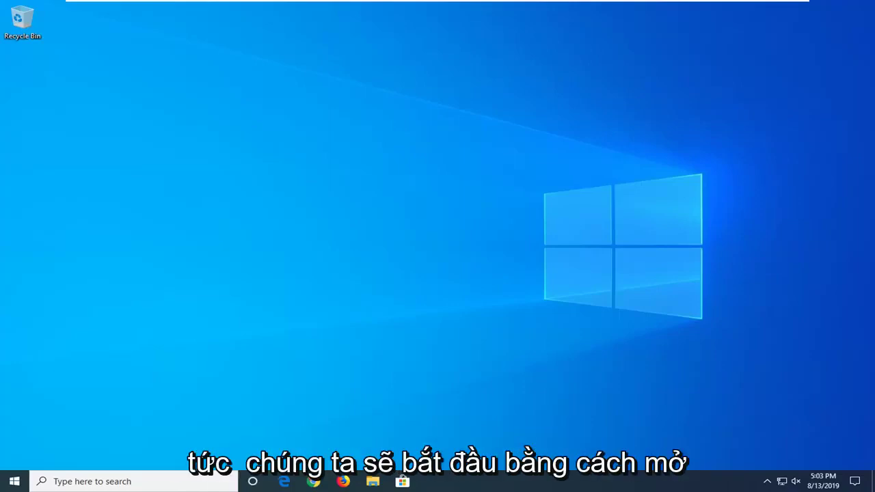
Step: Launch Chrome, go to google.com and maximize the browser window
{"action": "left_click", "coordinate": [316, 482]}
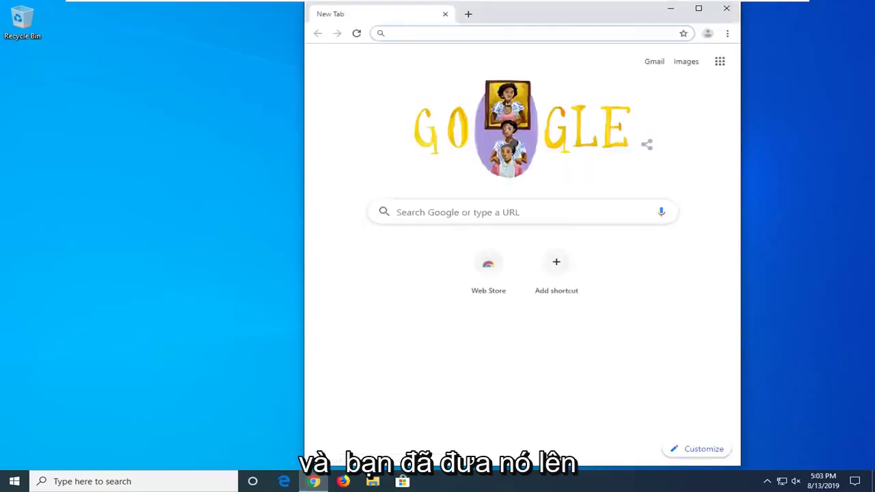
{"action": "type", "text": "google.com"}
{"action": "key", "text": "Return"}
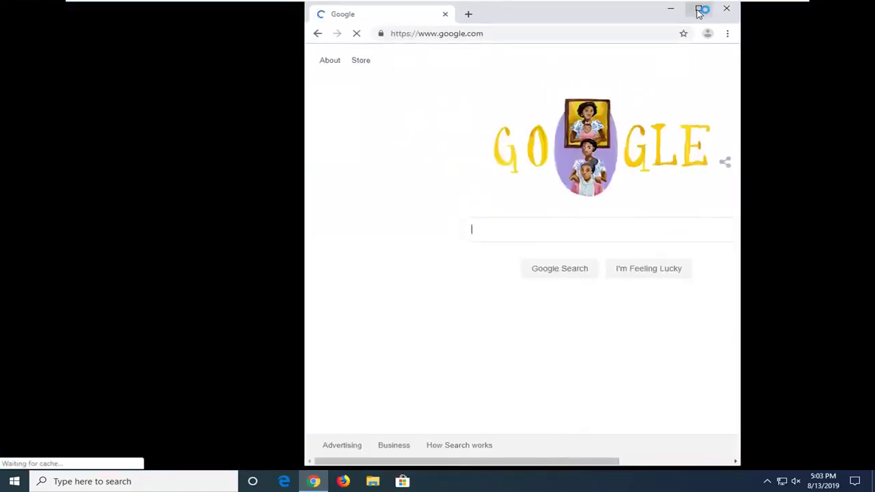
{"action": "left_click", "coordinate": [699, 13]}
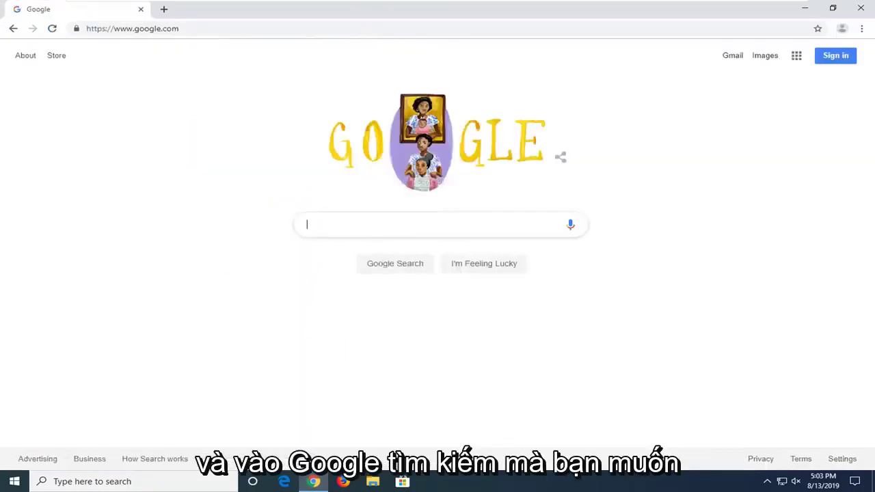
Step: Search Google for 'directx end user runtime web installer'
{"action": "left_click", "coordinate": [338, 229]}
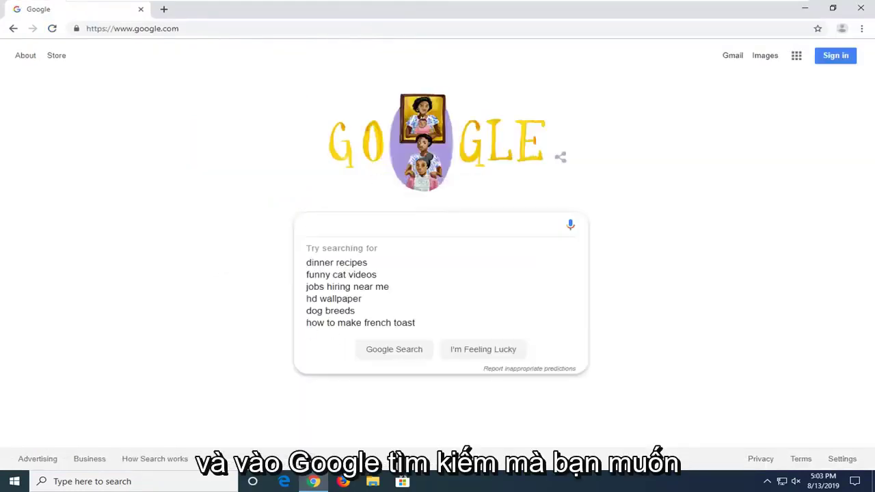
{"action": "type", "text": "direct"}
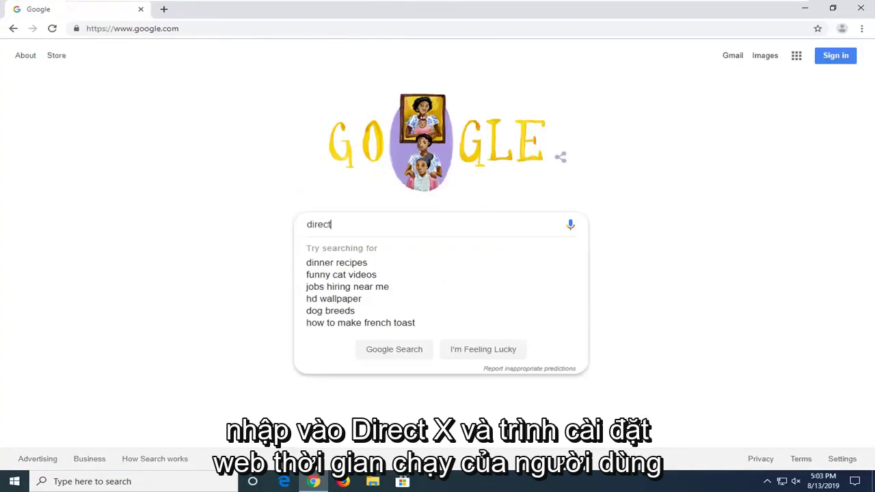
{"action": "type", "text": "x end "}
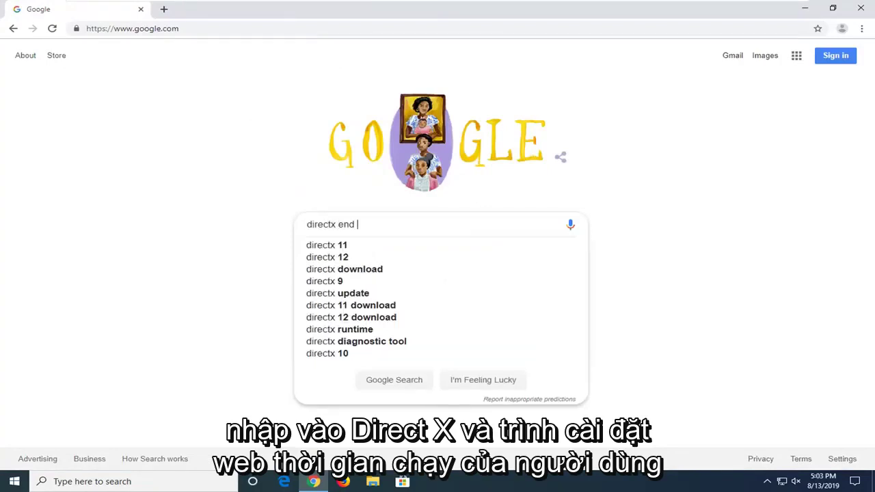
{"action": "type", "text": "user"}
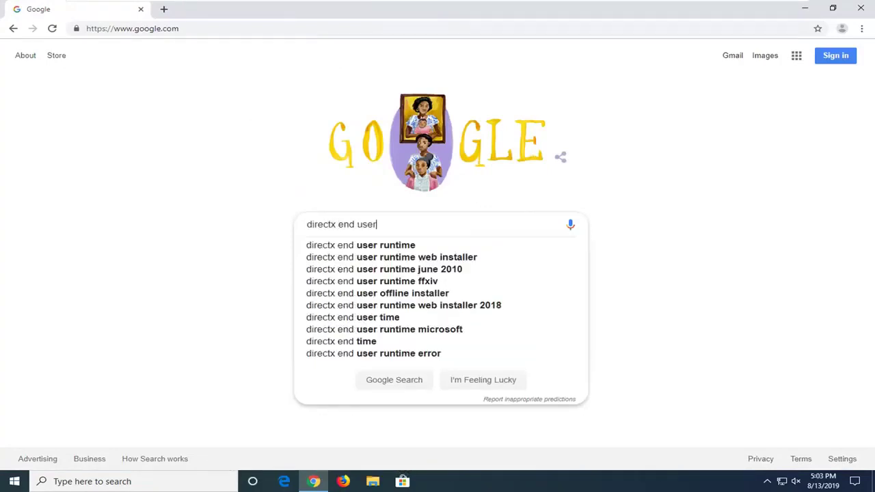
{"action": "type", "text": " runtimke web installer"}
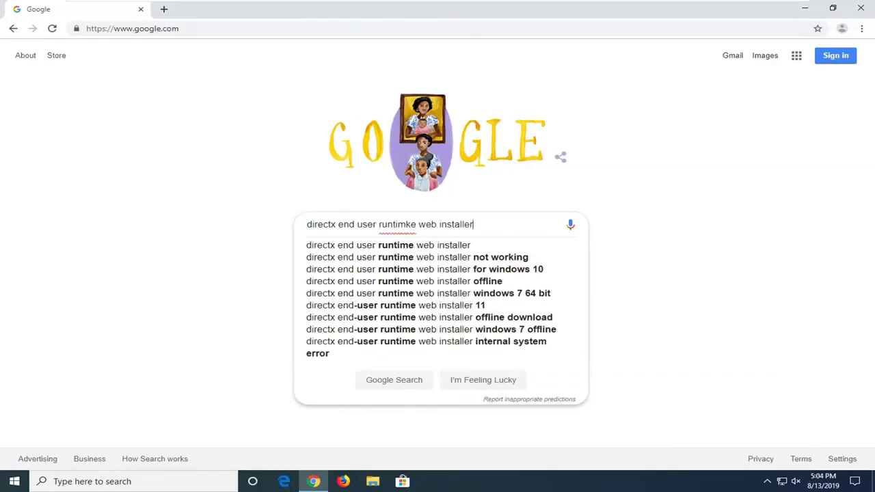
{"action": "key", "text": "Delete"}
{"action": "key", "text": "Return"}
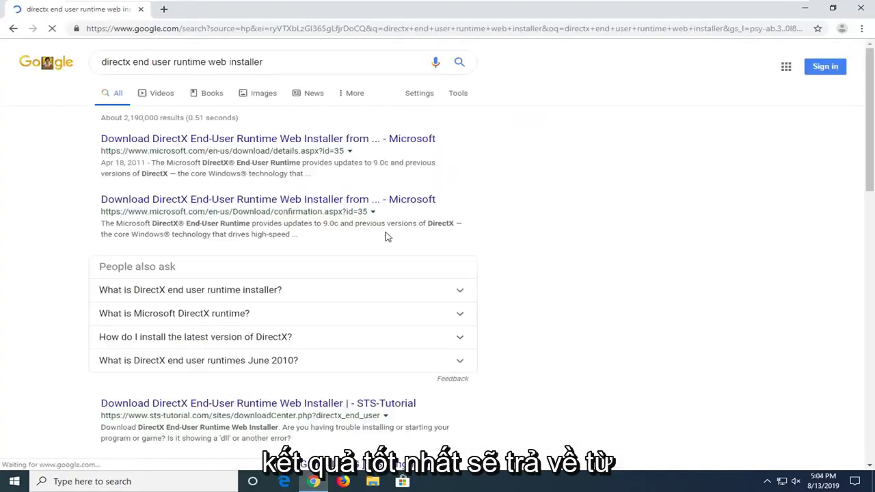
Step: Open Microsoft's DirectX End-User Runtime Web Installer page and download dxwebsetup.exe
{"action": "left_click", "coordinate": [191, 149]}
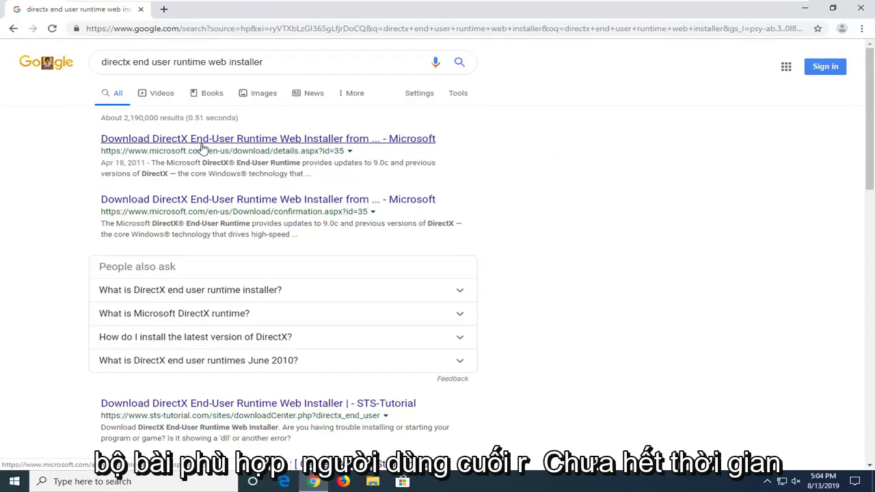
{"action": "left_click", "coordinate": [219, 146]}
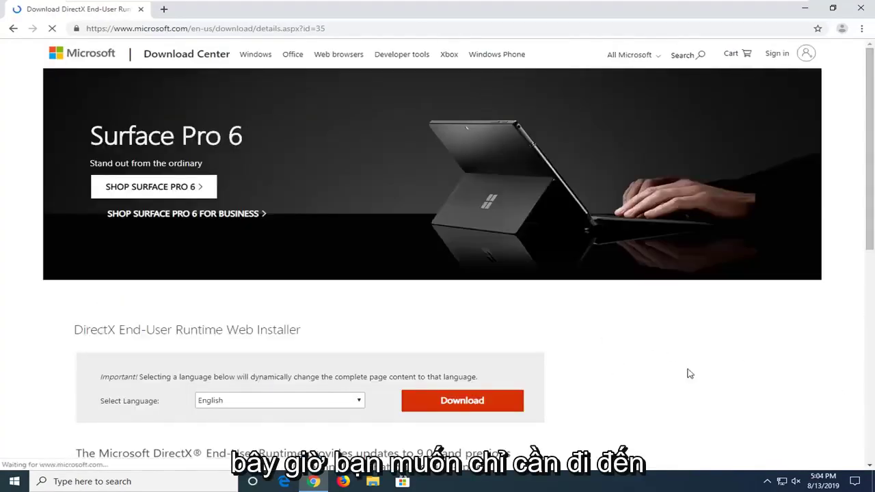
{"action": "scroll", "coordinate": [446, 388], "scroll_direction": "down", "scroll_amount": 1}
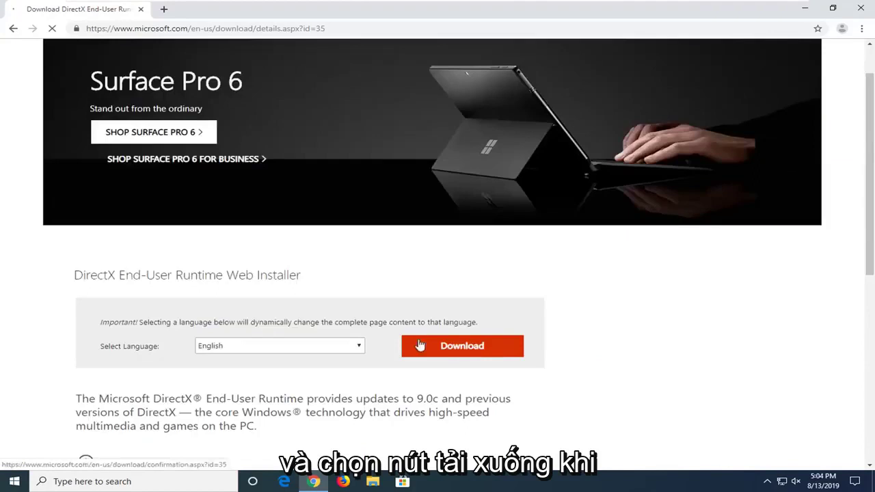
{"action": "left_click", "coordinate": [303, 346]}
{"action": "left_click", "coordinate": [581, 340]}
{"action": "left_click", "coordinate": [461, 347]}
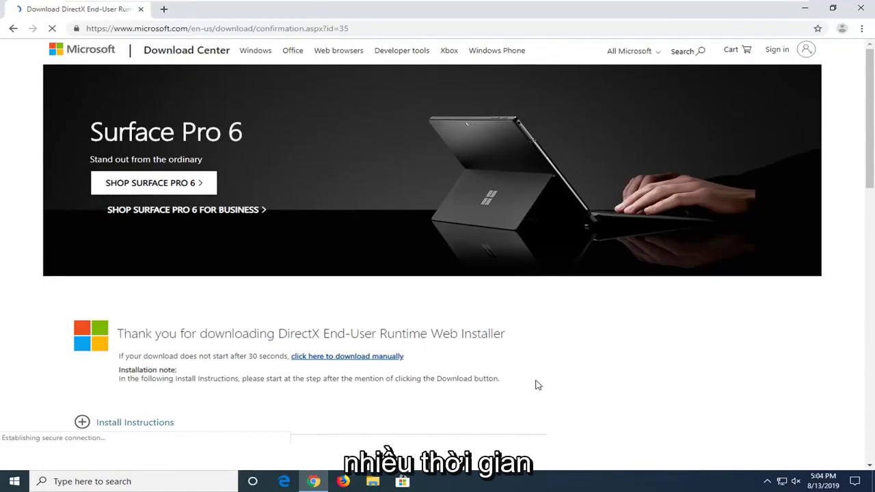
{"action": "scroll", "coordinate": [538, 385], "scroll_direction": "down", "scroll_amount": 2}
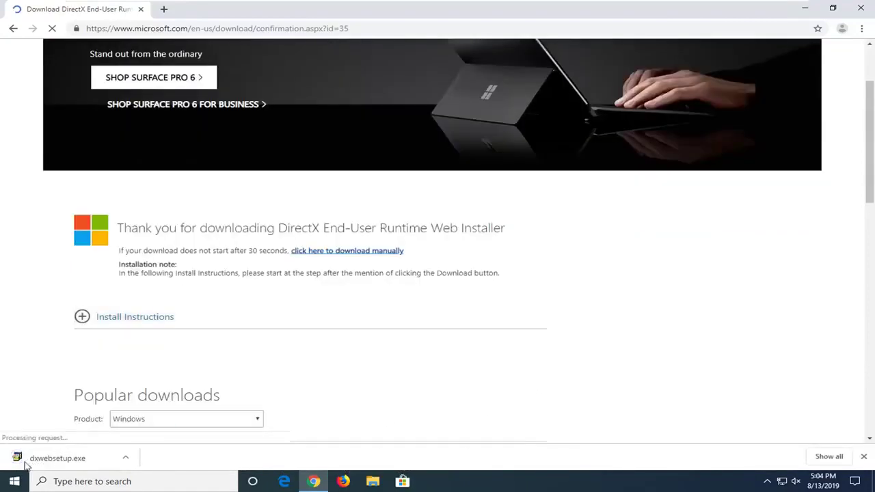
Step: Run dxwebsetup.exe, accept the license, and decline the Bing Bar offer
{"action": "left_click", "coordinate": [26, 463]}
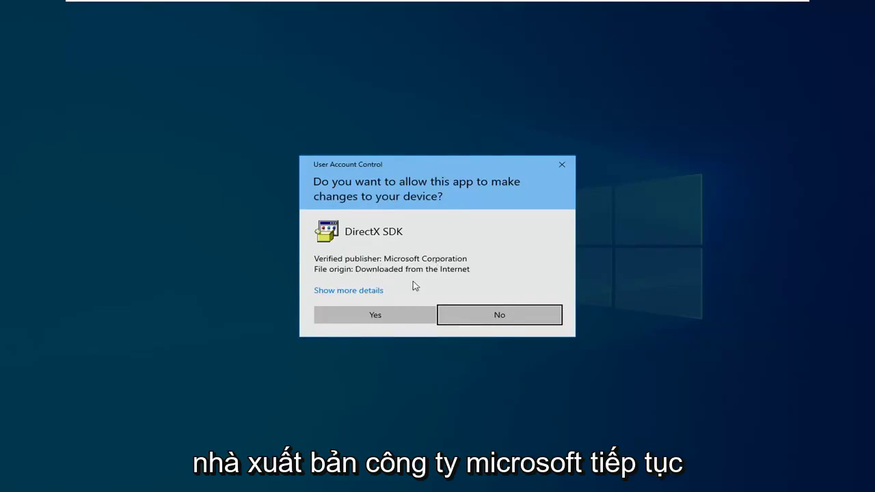
{"action": "left_click", "coordinate": [377, 316]}
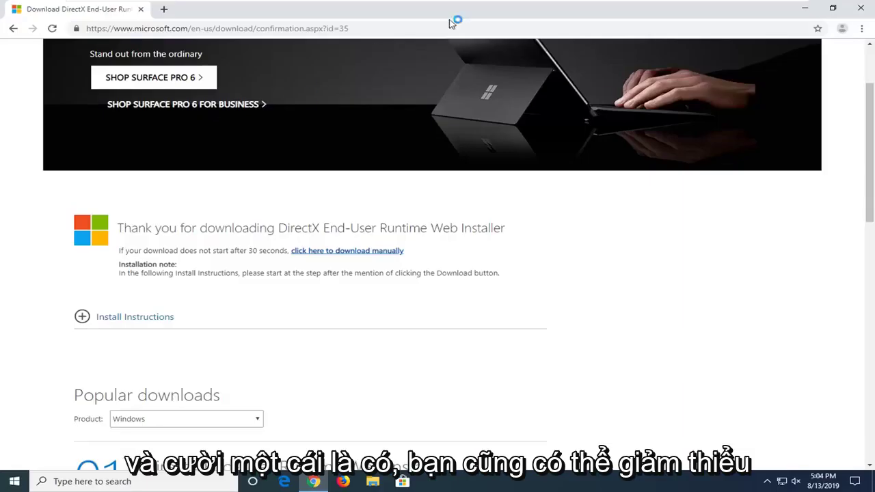
{"action": "left_click", "coordinate": [804, 8]}
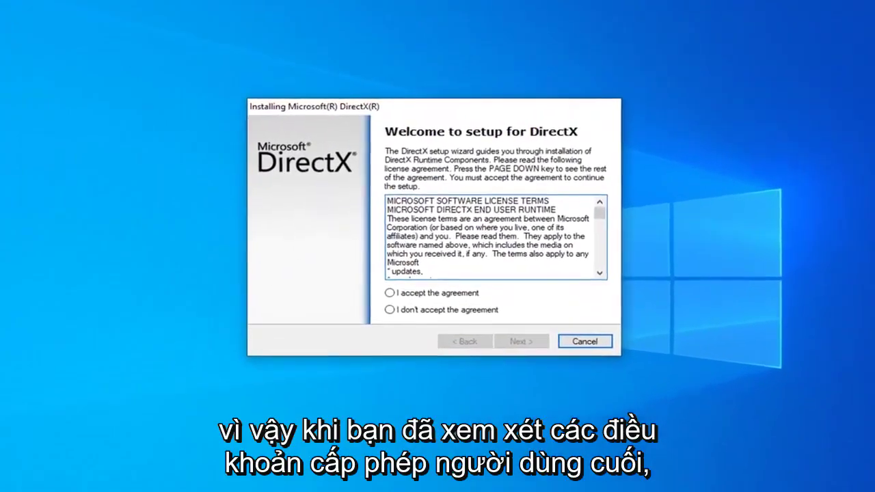
{"action": "left_click", "coordinate": [391, 305]}
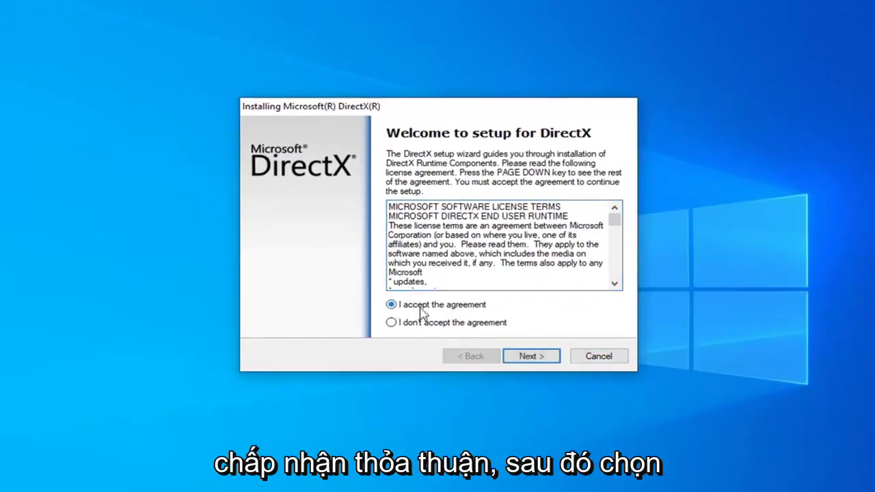
{"action": "left_click", "coordinate": [529, 357]}
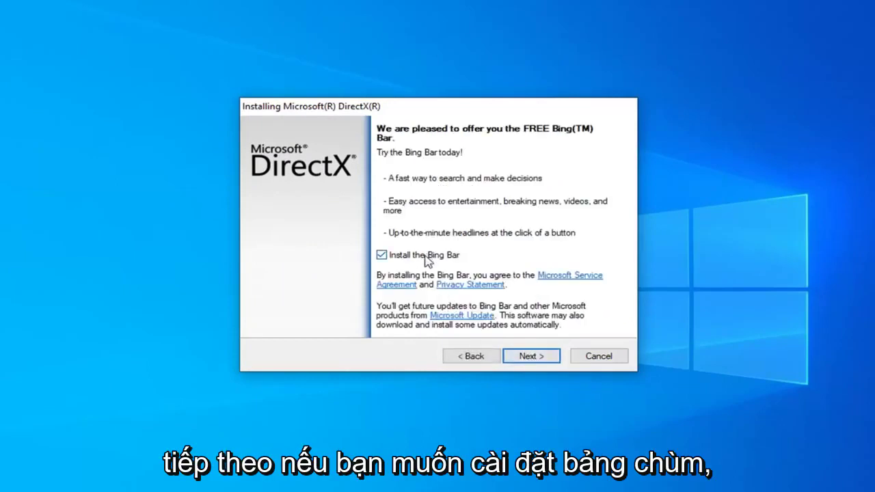
{"action": "left_click", "coordinate": [384, 259]}
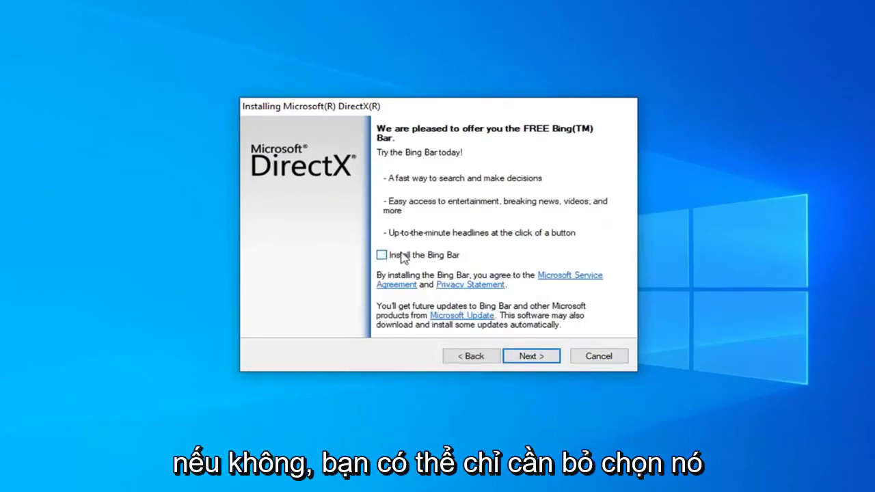
{"action": "left_click", "coordinate": [532, 357]}
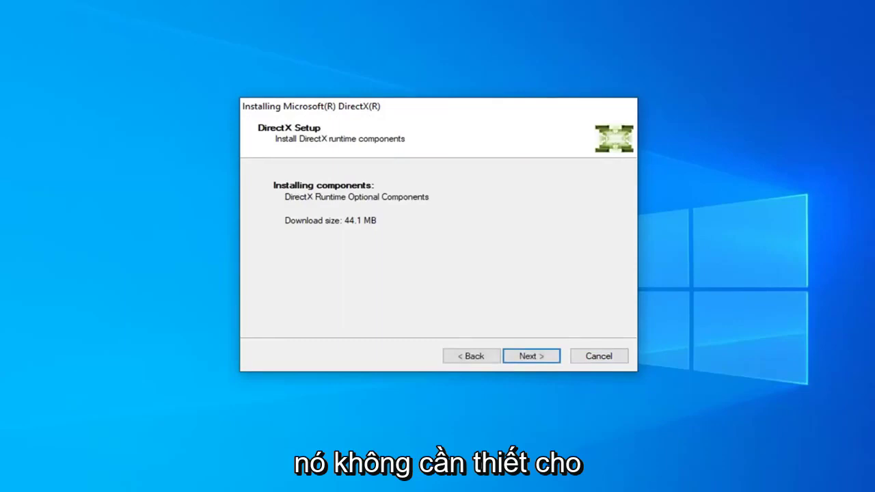
Step: Start the 44.1 MB DirectX runtime components download and let installation complete
{"action": "left_click", "coordinate": [528, 356]}
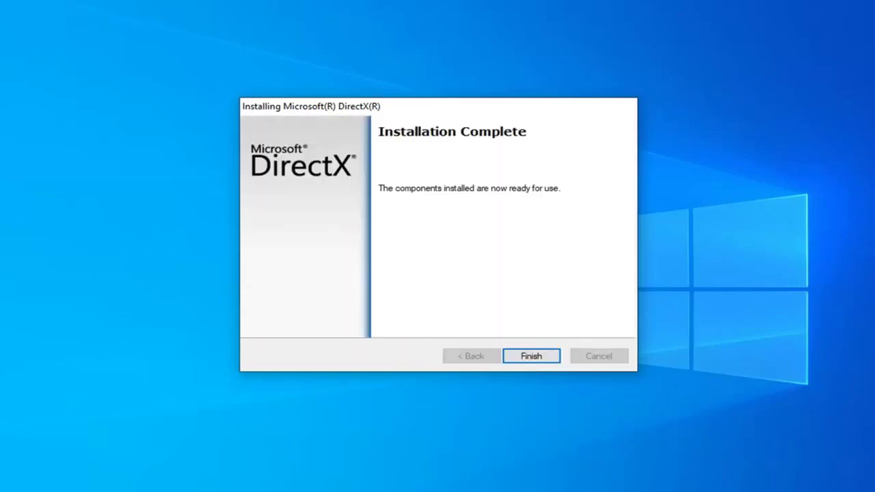
Step: Finish DirectX Setup, then search google.com for '.net framework' in Chrome
{"action": "left_click", "coordinate": [531, 355]}
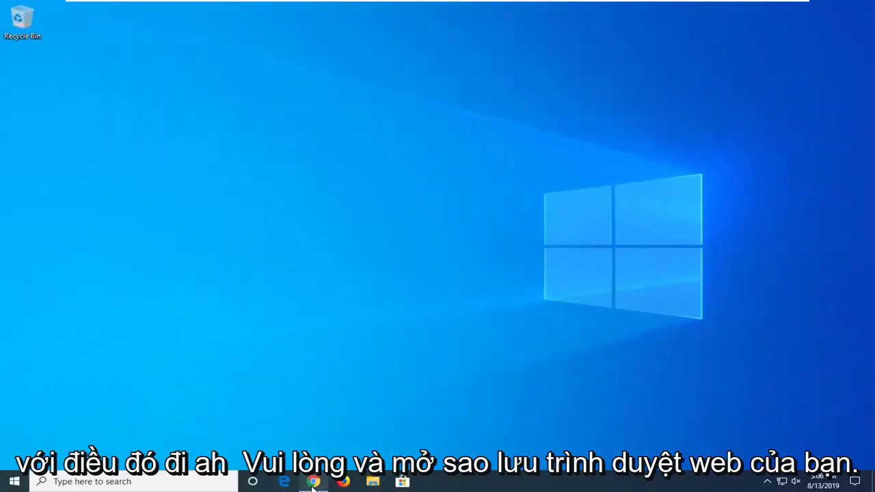
{"action": "left_click", "coordinate": [313, 483]}
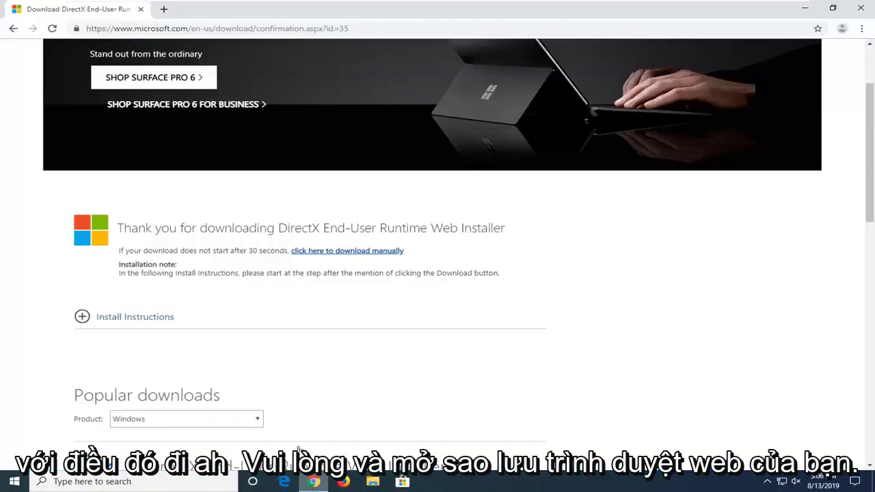
{"action": "left_click", "coordinate": [249, 30]}
{"action": "type", "text": "google.com"}
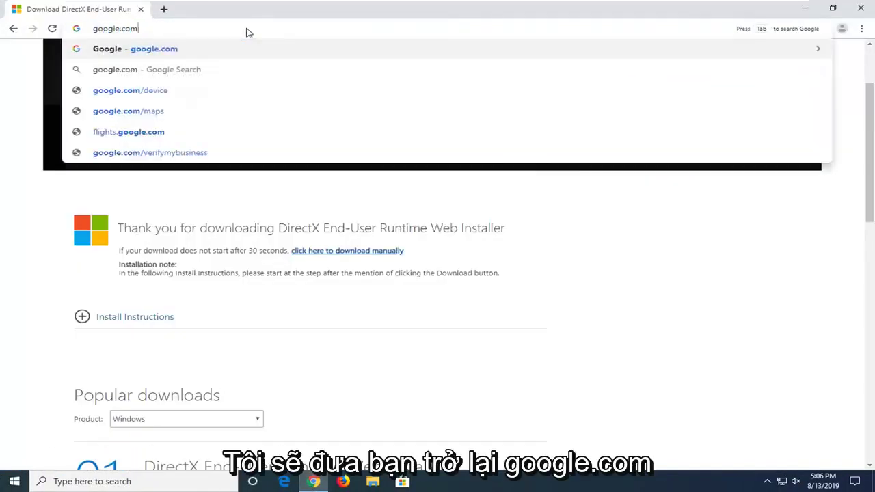
{"action": "key", "text": "Return"}
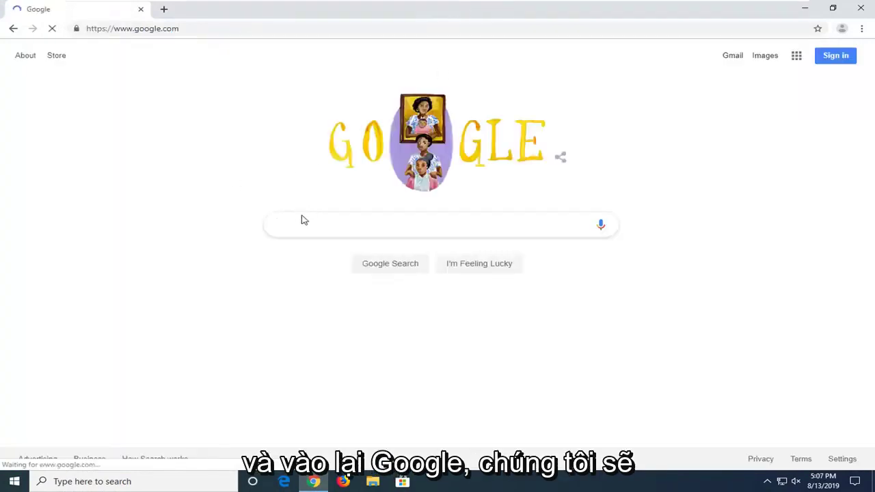
{"action": "type", "text": ".net fram"}
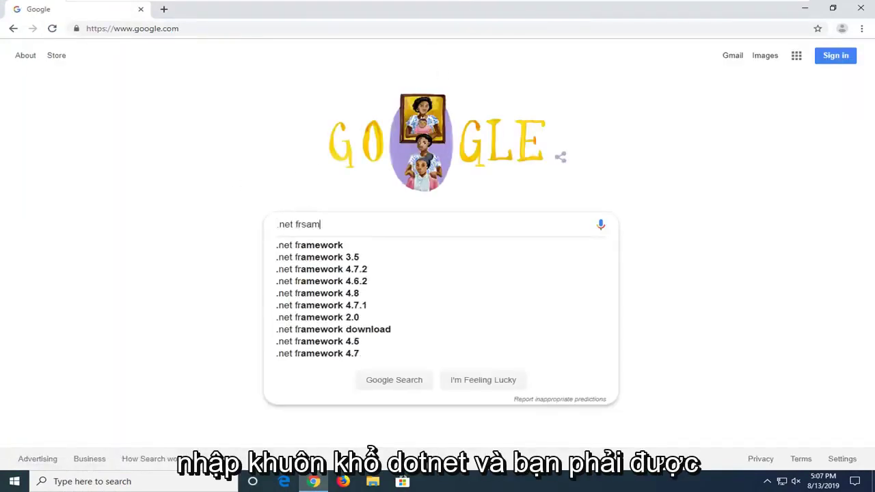
{"action": "type", "text": "ework"}
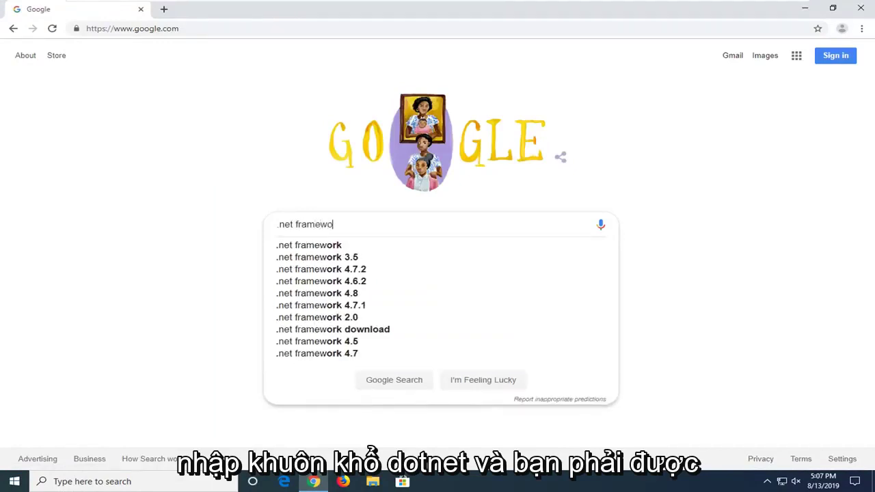
{"action": "key", "text": "Return"}
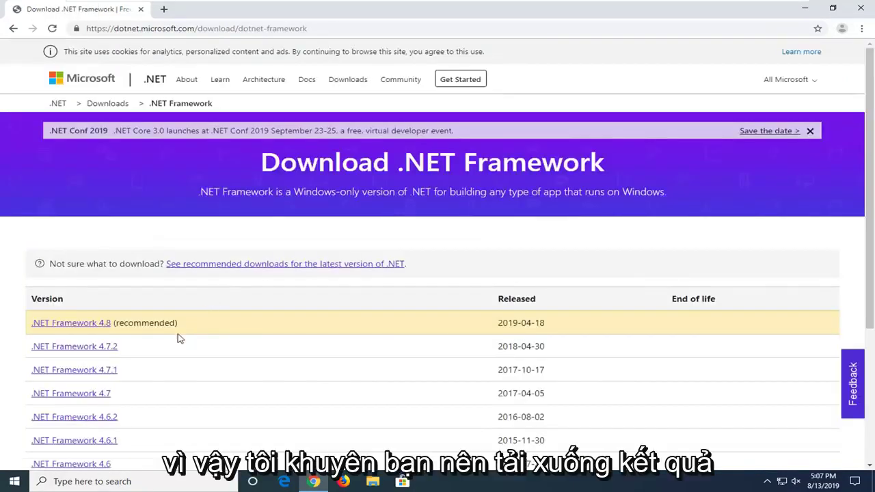
Step: Open the .NET Framework 4.8 page and download the 4.8 Runtime installer, ndp48-web.exe
{"action": "scroll", "coordinate": [82, 274], "scroll_direction": "down", "scroll_amount": 1}
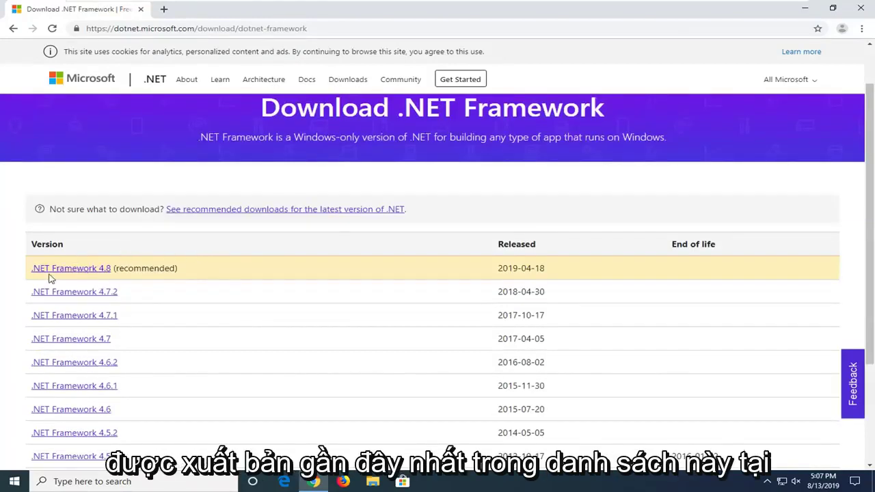
{"action": "left_click", "coordinate": [88, 270]}
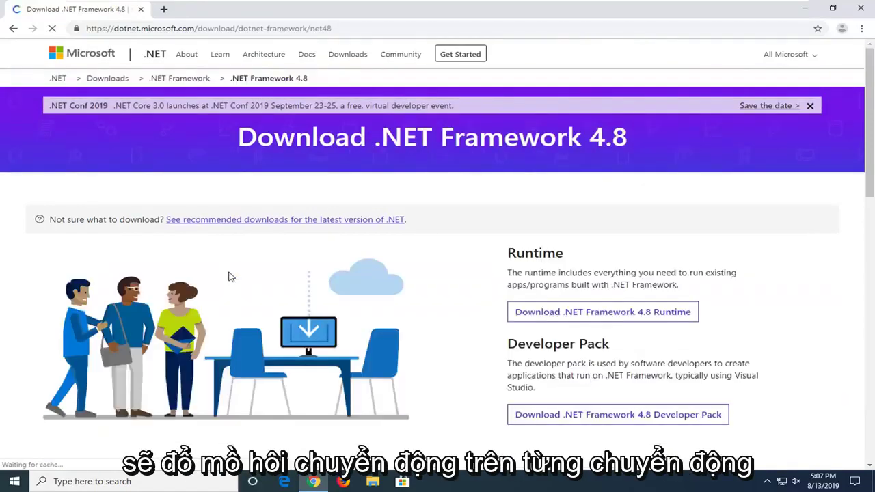
{"action": "scroll", "coordinate": [570, 266], "scroll_direction": "down", "scroll_amount": 1}
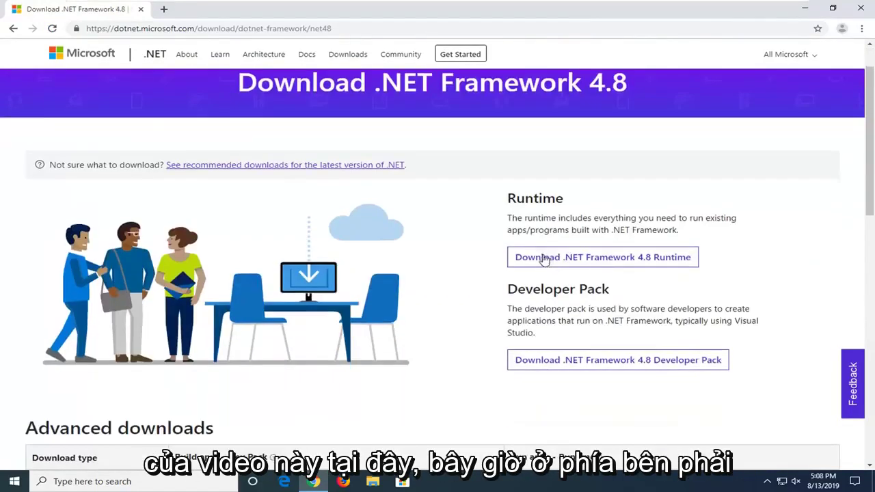
{"action": "left_click", "coordinate": [644, 259]}
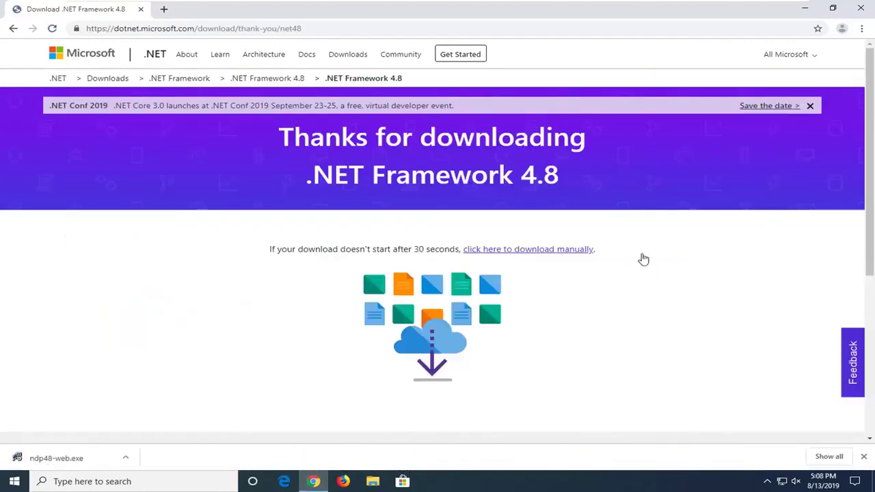
Step: Run ndp48-web.exe with administrator permission to bring up the .NET Framework 4.8 setup
{"action": "left_click", "coordinate": [58, 461]}
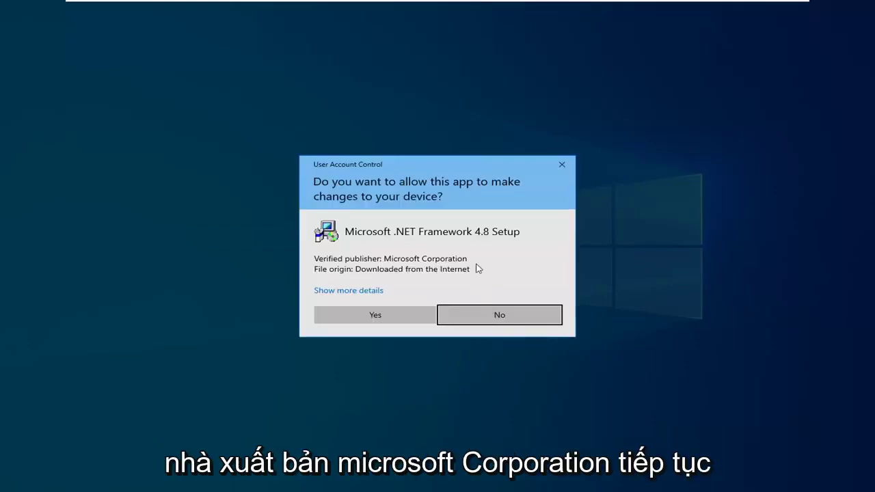
{"action": "left_click", "coordinate": [362, 315]}
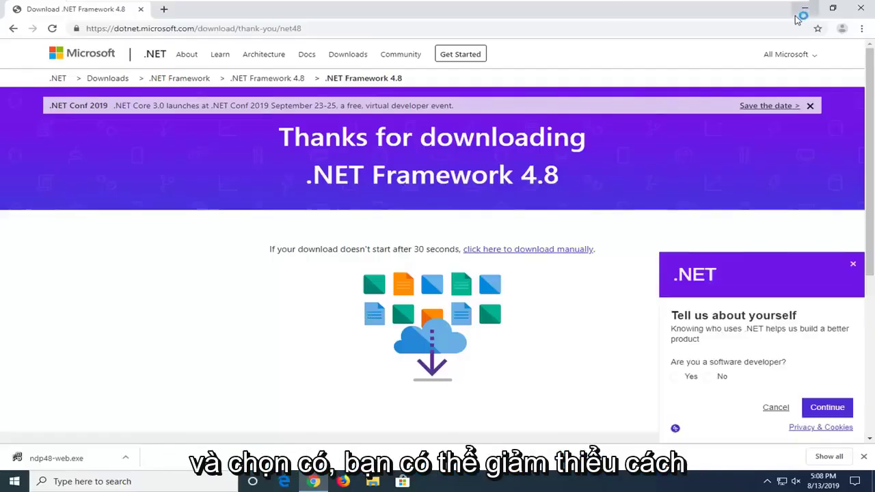
{"action": "left_click", "coordinate": [807, 11]}
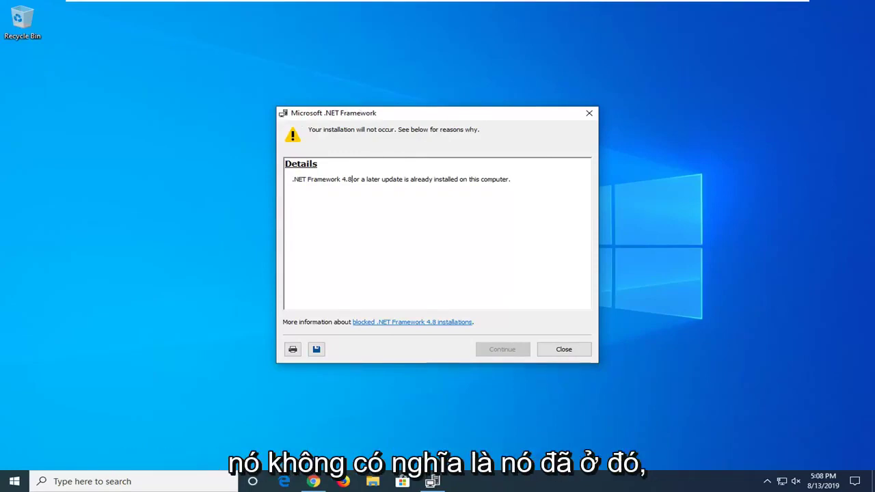
{"action": "left_click", "coordinate": [567, 353]}
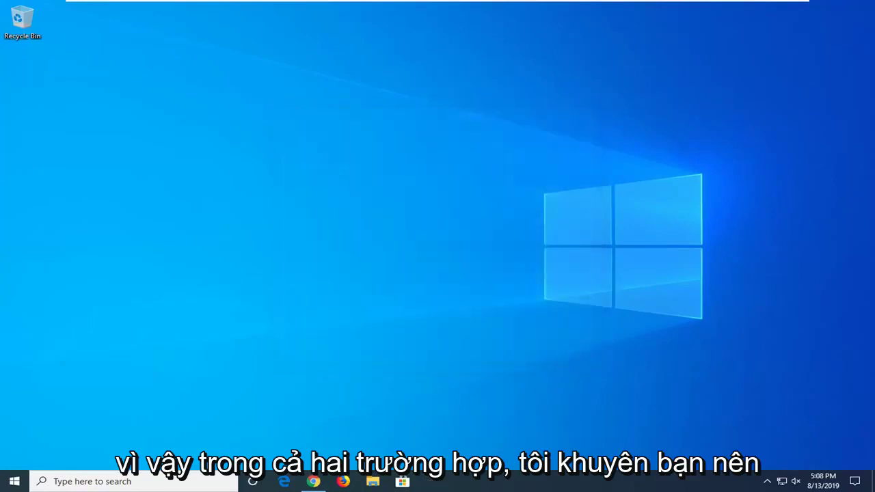